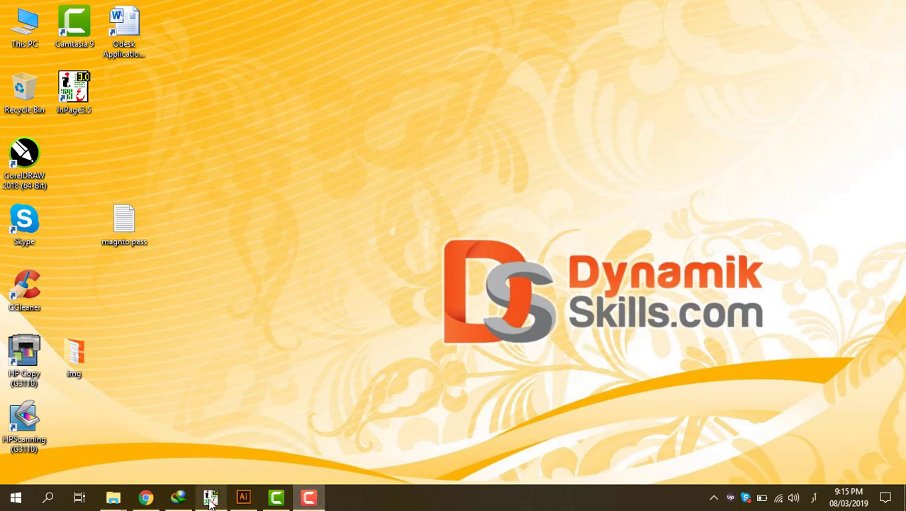
# - Open the InPage document with the Urdu heading and look through the available Urdu fonts
pyautogui.moveTo(211, 498)
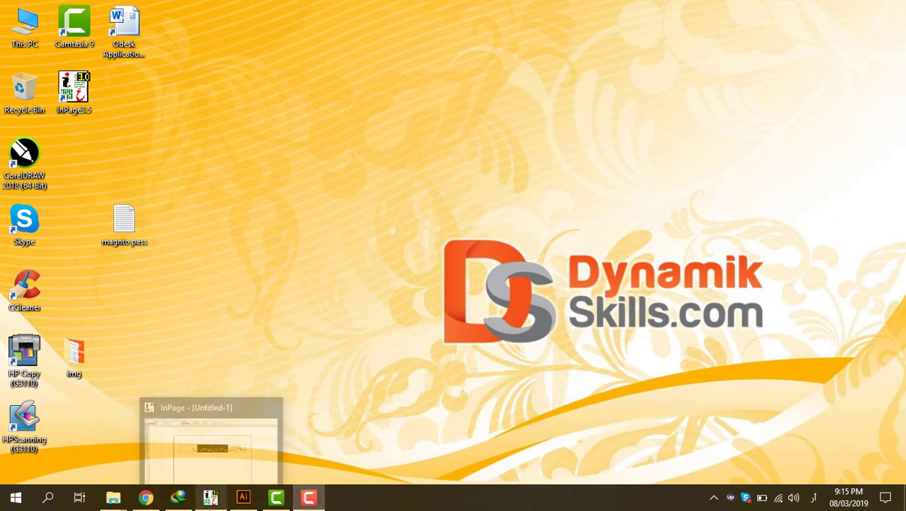
pyautogui.click(213, 498)
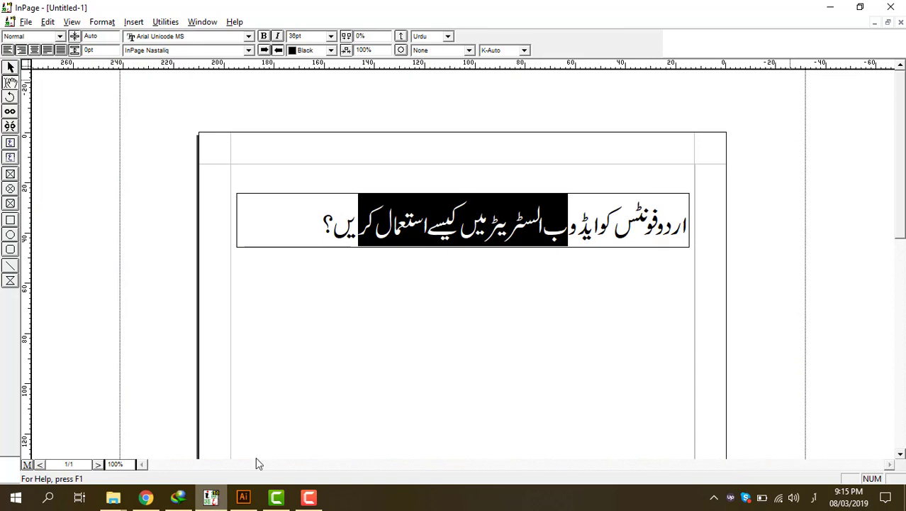
pyautogui.click(323, 231)
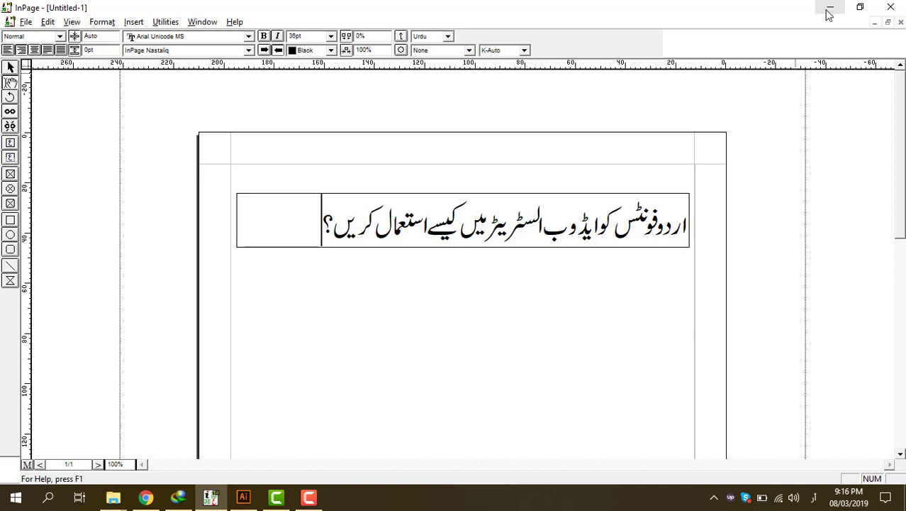
pyautogui.click(188, 51)
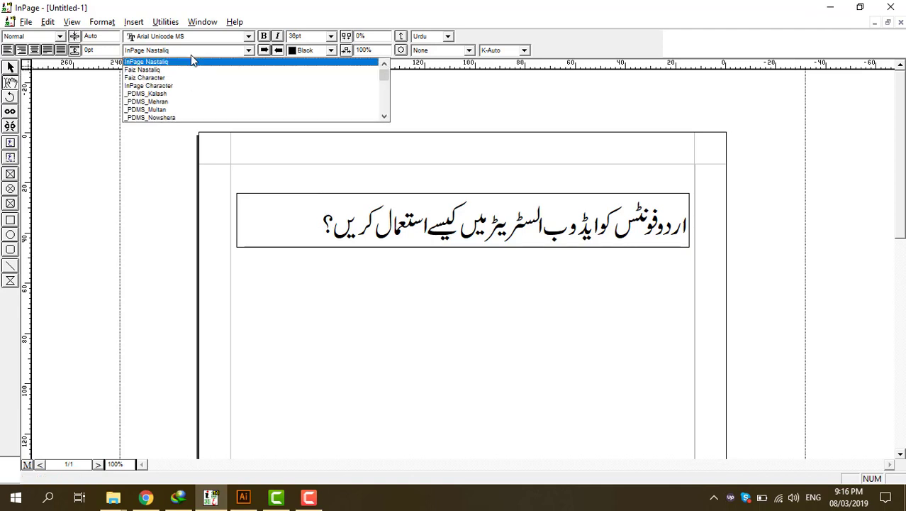
pyautogui.moveTo(384, 75); pyautogui.dragTo(388, 112)
# - Switch to Chrome and look through the Dynamik Skills home page, including its download and freebie articles
pyautogui.click(146, 497)
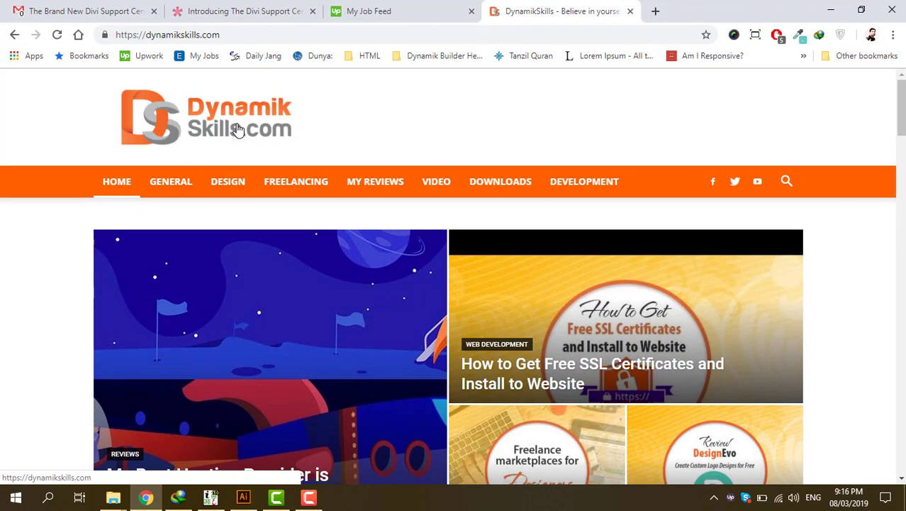
pyautogui.scroll(-3, 264, 190)
pyautogui.scroll(3, 269, 198)
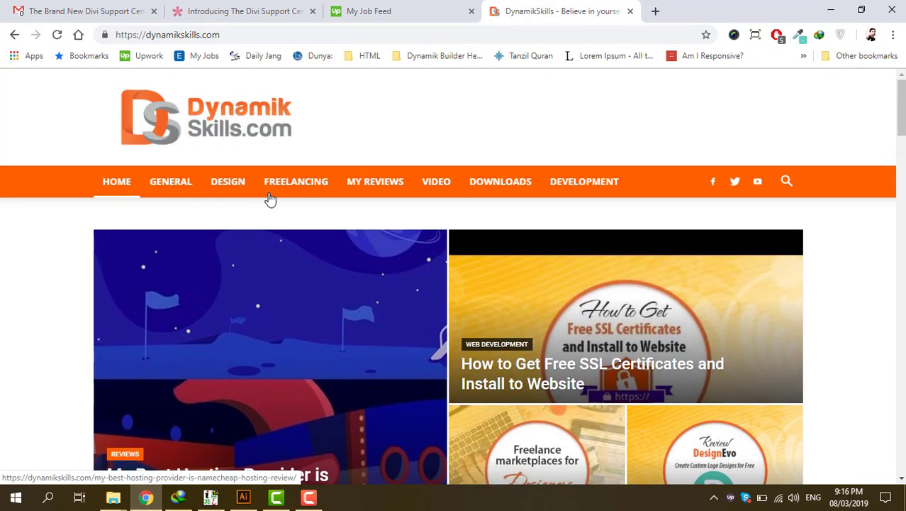
pyautogui.scroll(-10, 248, 177)
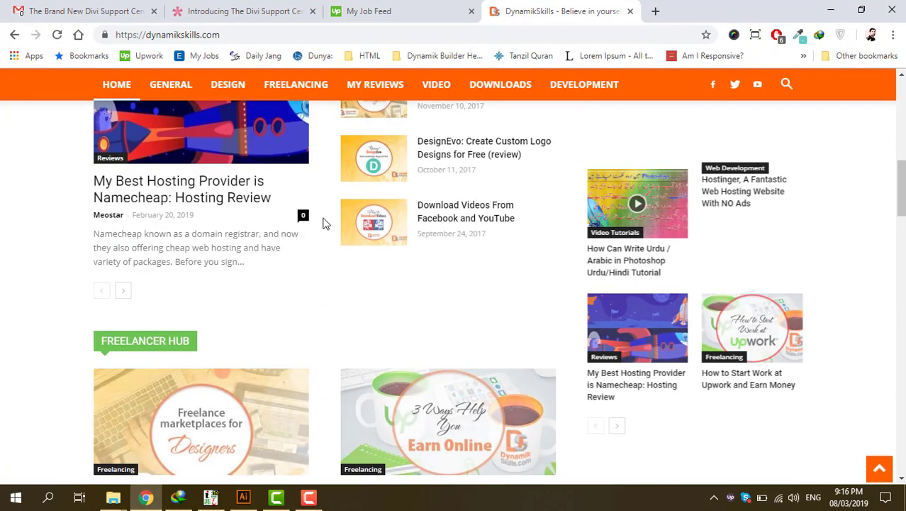
pyautogui.scroll(-4, 332, 227)
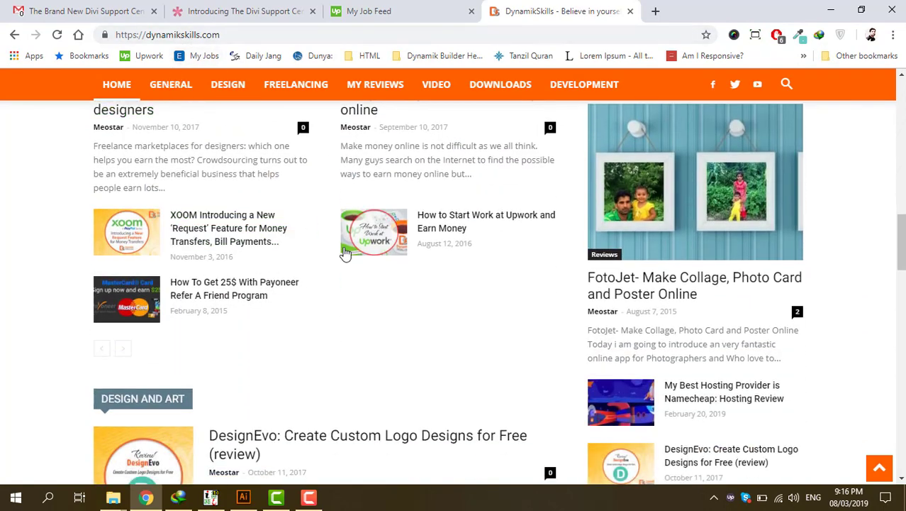
pyautogui.scroll(-5, 344, 253)
pyautogui.scroll(-1, 346, 252)
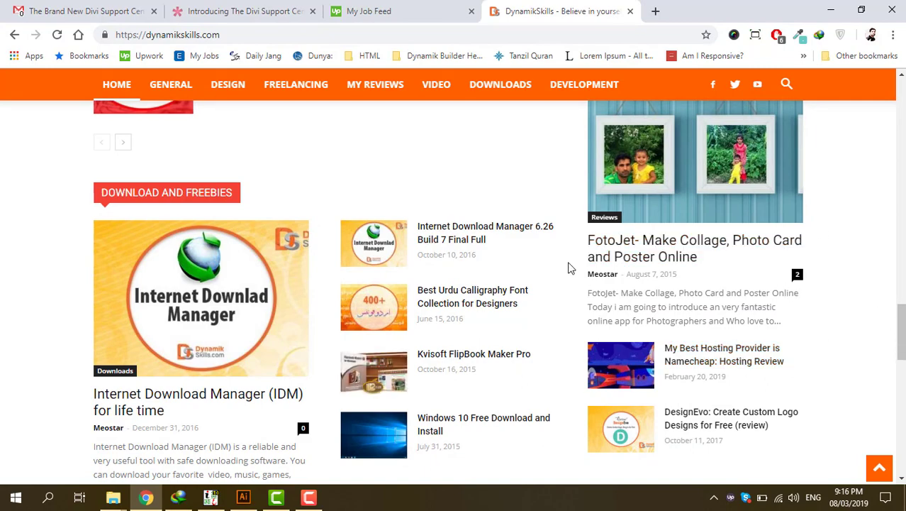
pyautogui.scroll(12, 628, 326)
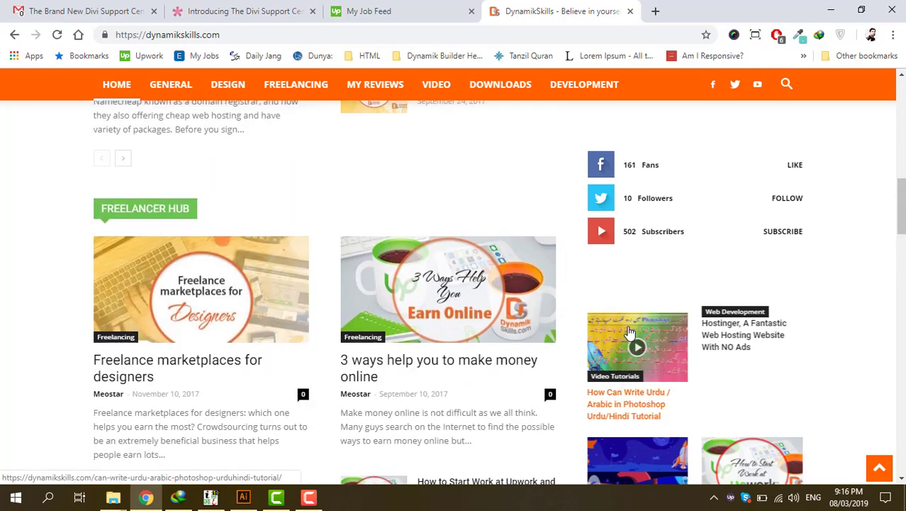
pyautogui.scroll(15, 628, 331)
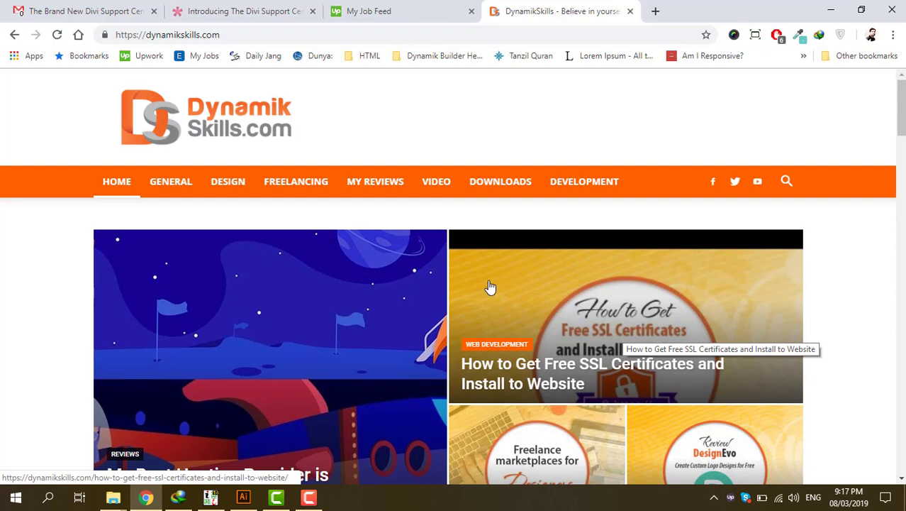
# - Open the Best Urdu Calligraphy Font Collection for Designers article in the site's downloads and highlight the ZIP file password
pyautogui.click(500, 187)
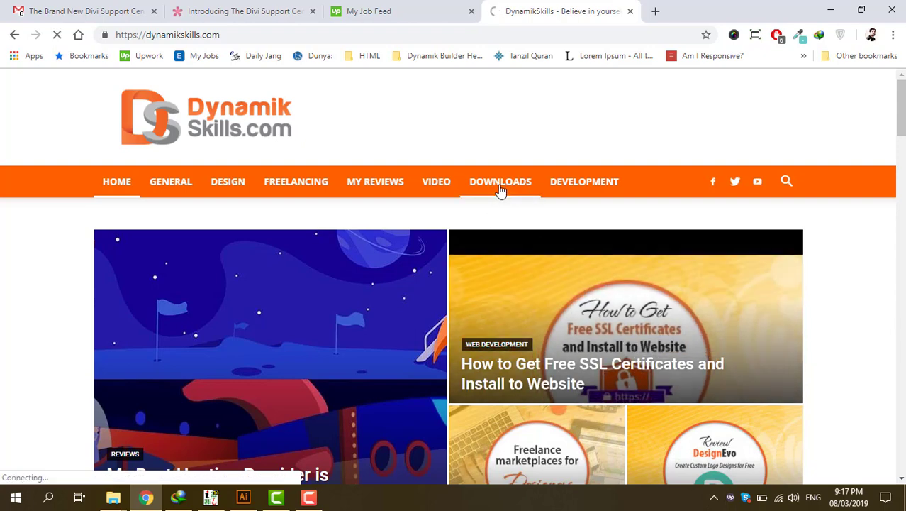
pyautogui.scroll(-7, 451, 277)
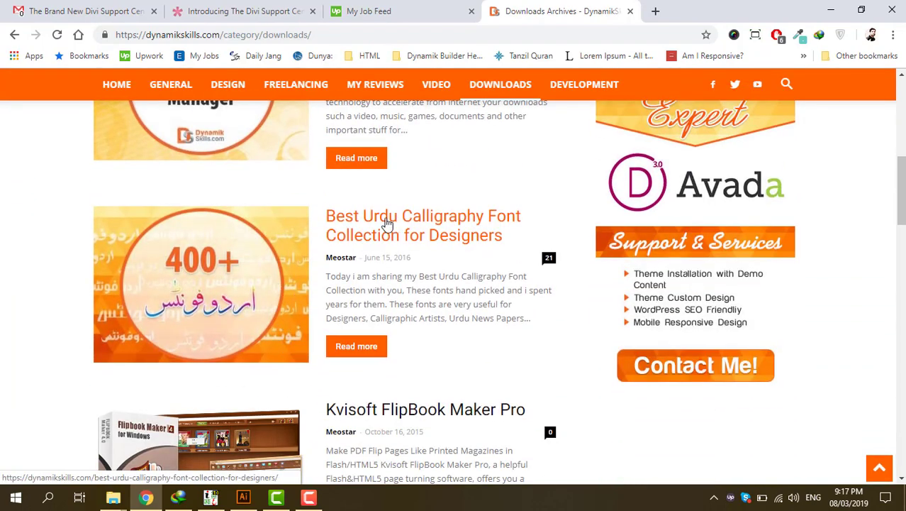
pyautogui.click(455, 224)
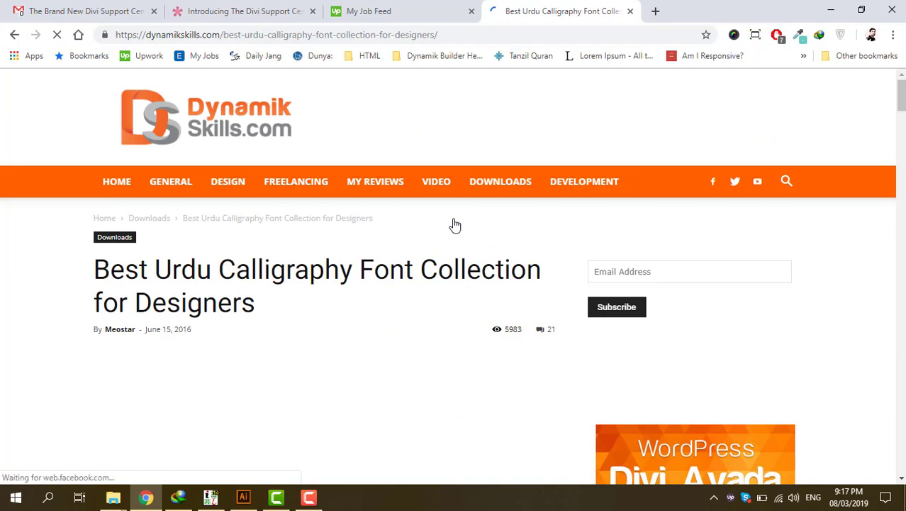
pyautogui.scroll(-10, 370, 256)
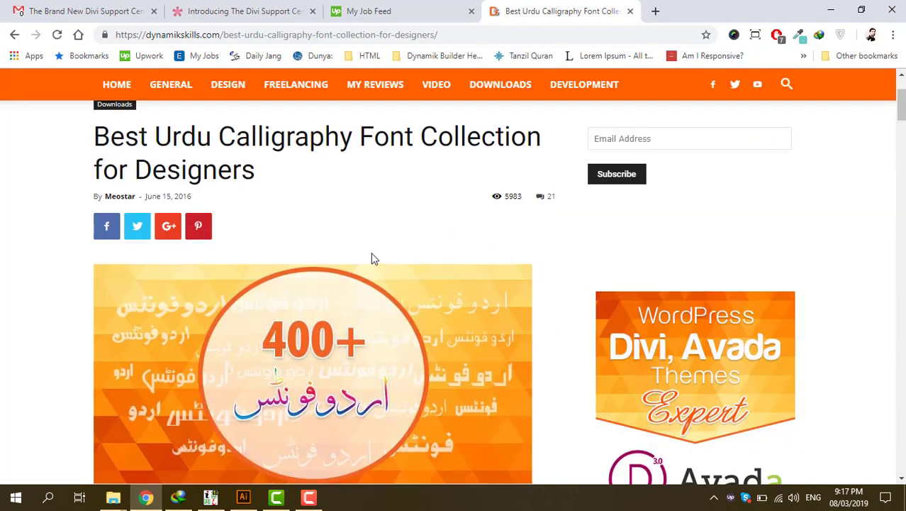
pyautogui.scroll(-6, 374, 258)
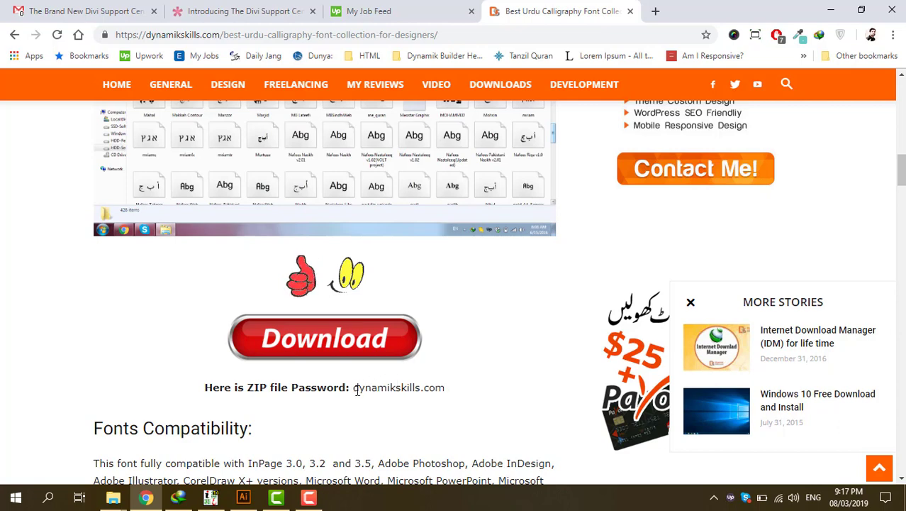
pyautogui.moveTo(353, 387); pyautogui.dragTo(430, 389)
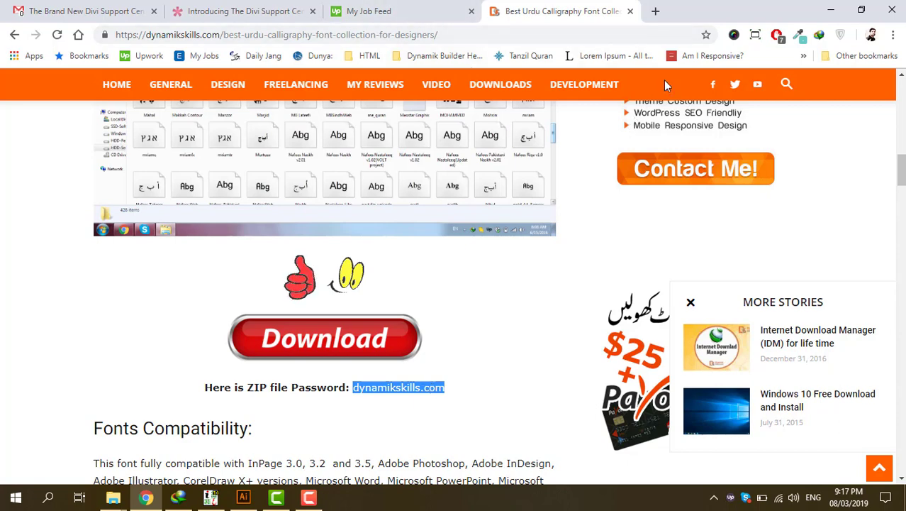
# - Switch to Illustrator and make sure Show Indic Options is enabled in the Type preferences
pyautogui.click(828, 11)
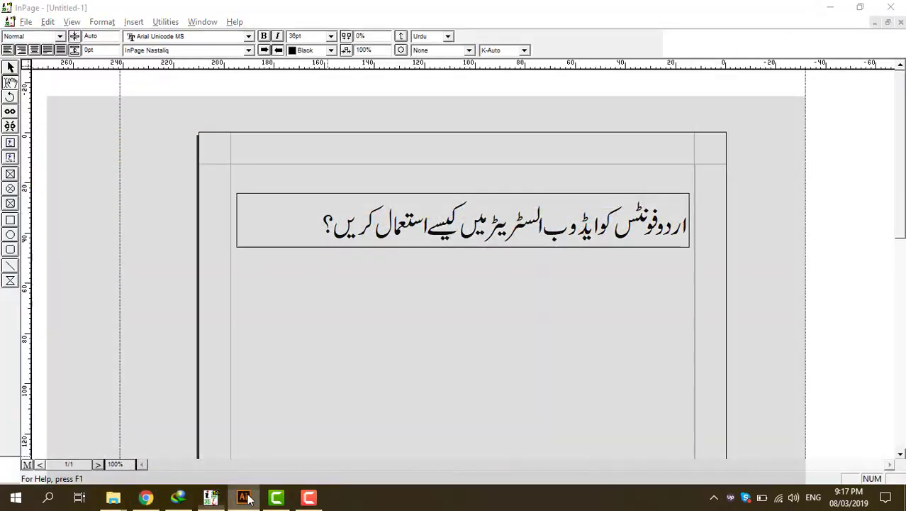
pyautogui.click(245, 498)
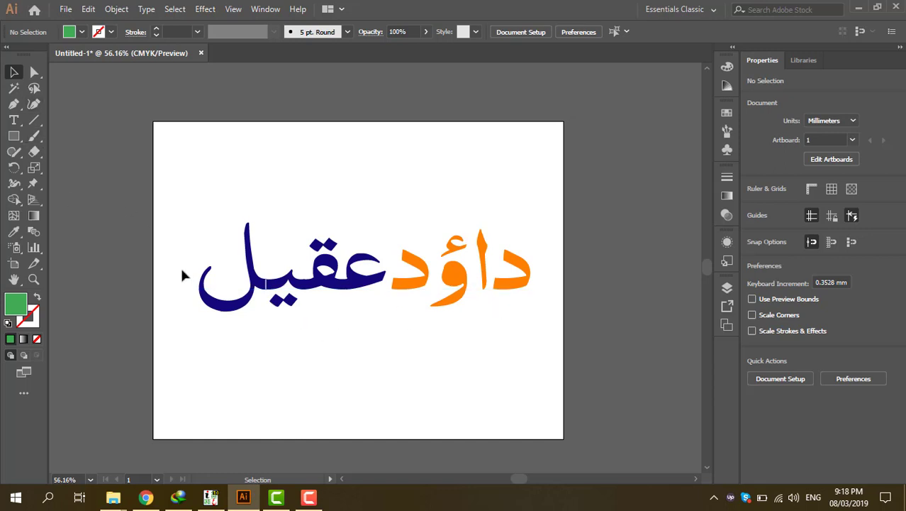
pyautogui.click(13, 120)
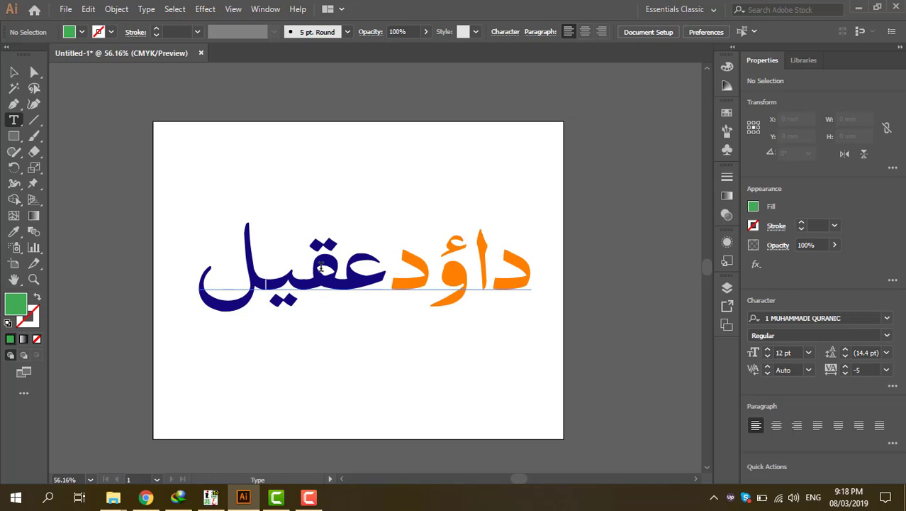
pyautogui.click(88, 10)
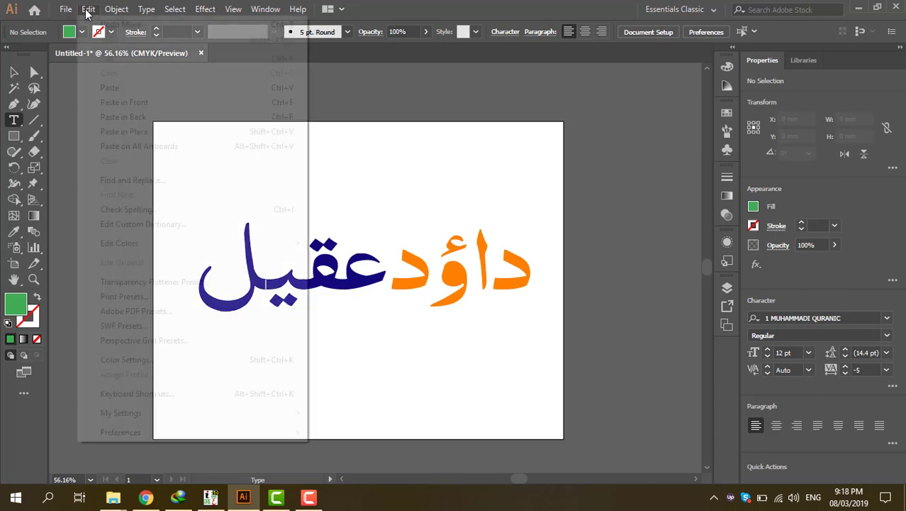
pyautogui.moveTo(124, 436)
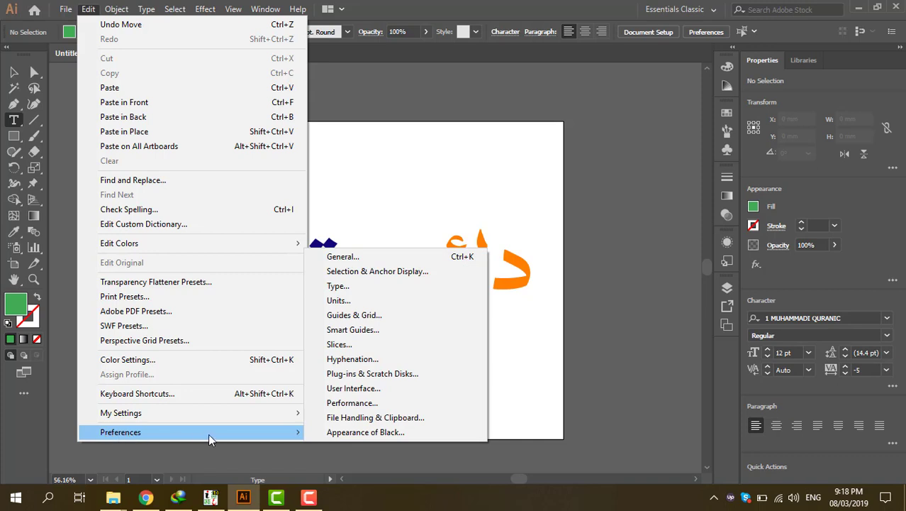
pyautogui.click(339, 291)
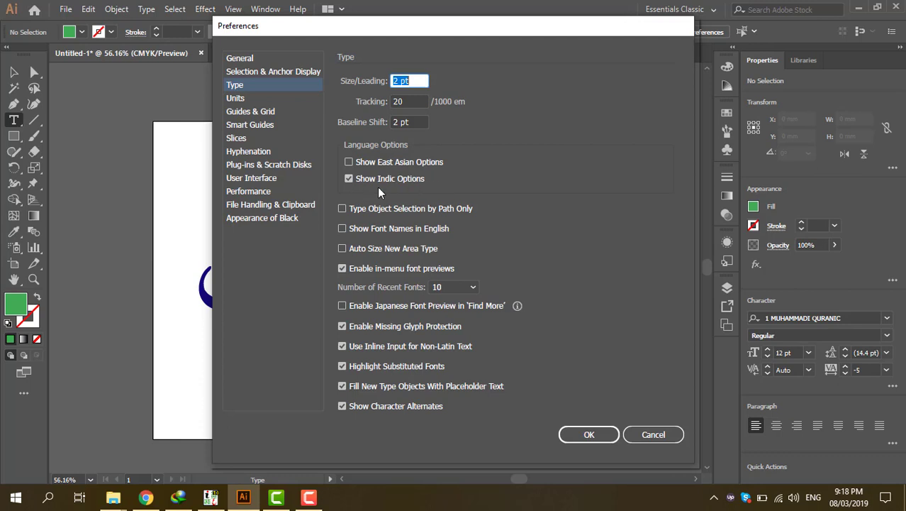
pyautogui.click(349, 180)
pyautogui.click(349, 180)
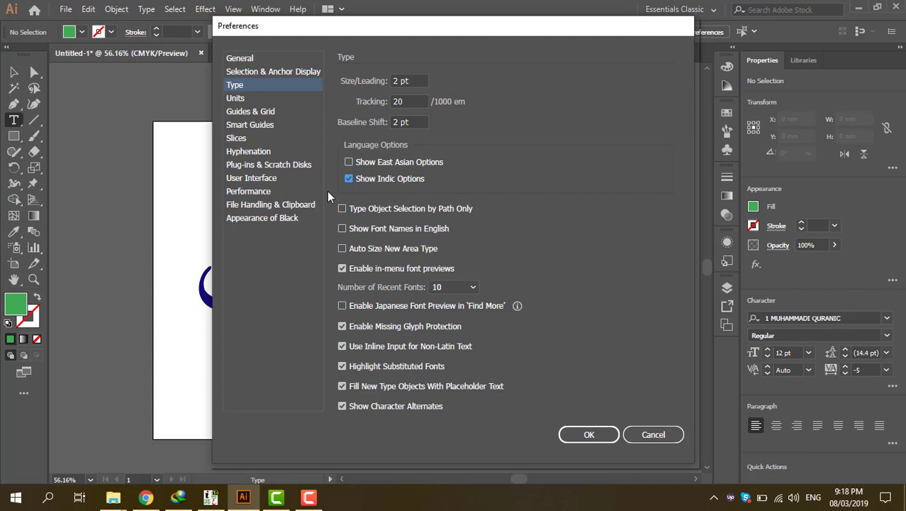
pyautogui.click(578, 432)
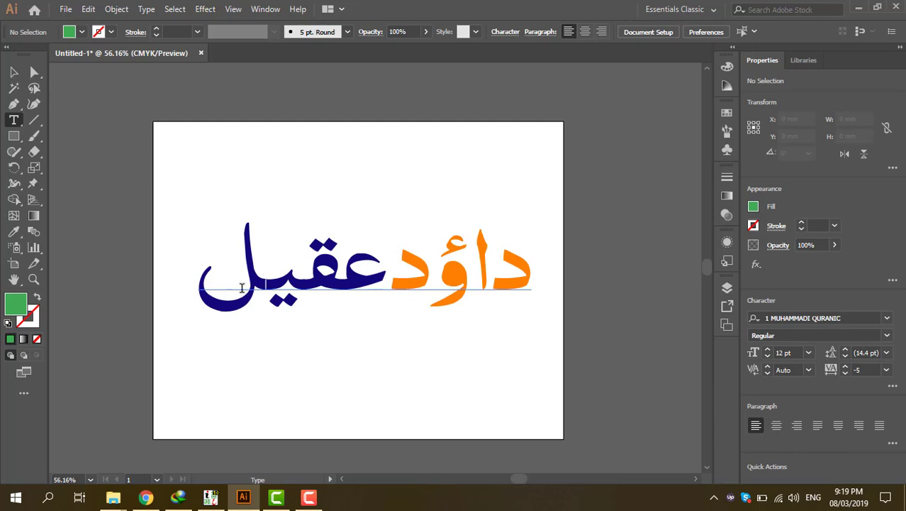
# - Review the language options in the Type preferences again without changing them
pyautogui.click(88, 9)
pyautogui.click(359, 288)
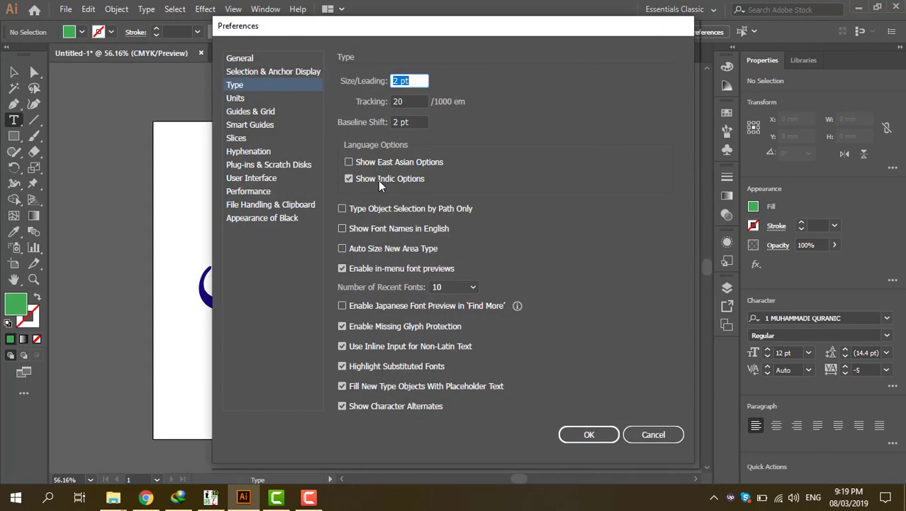
pyautogui.click(651, 434)
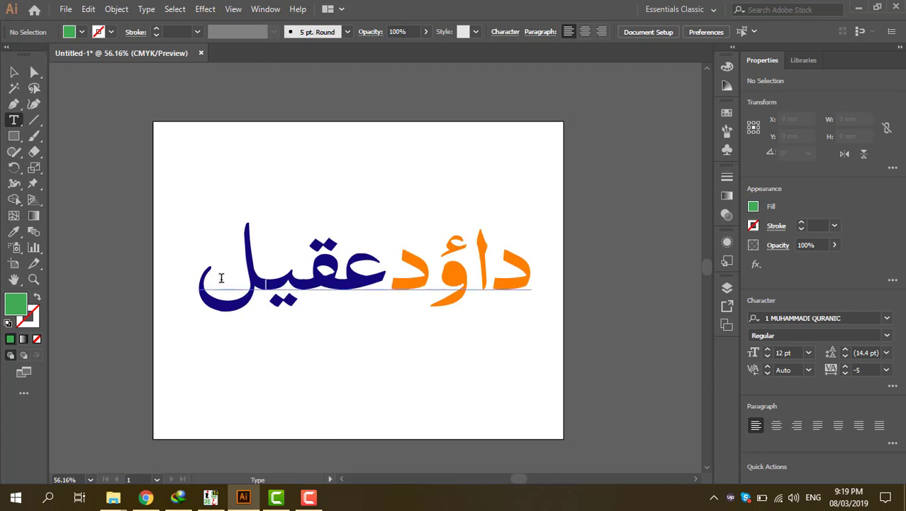
# - Replace the two-coloured Urdu text on the artboard with "کس طرح سے اردو لکھیں"
pyautogui.moveTo(200, 286); pyautogui.dragTo(528, 280)
pyautogui.doubleClick(528, 281)
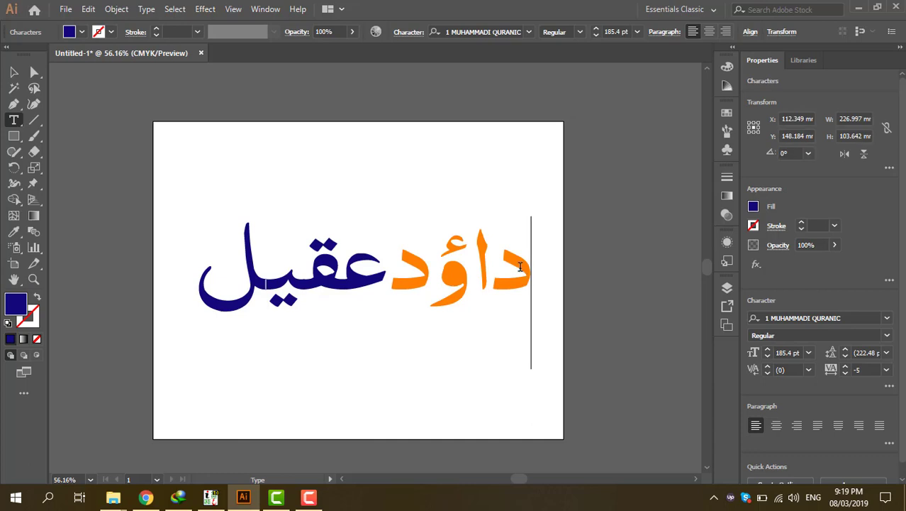
pyautogui.press('BackSpace')
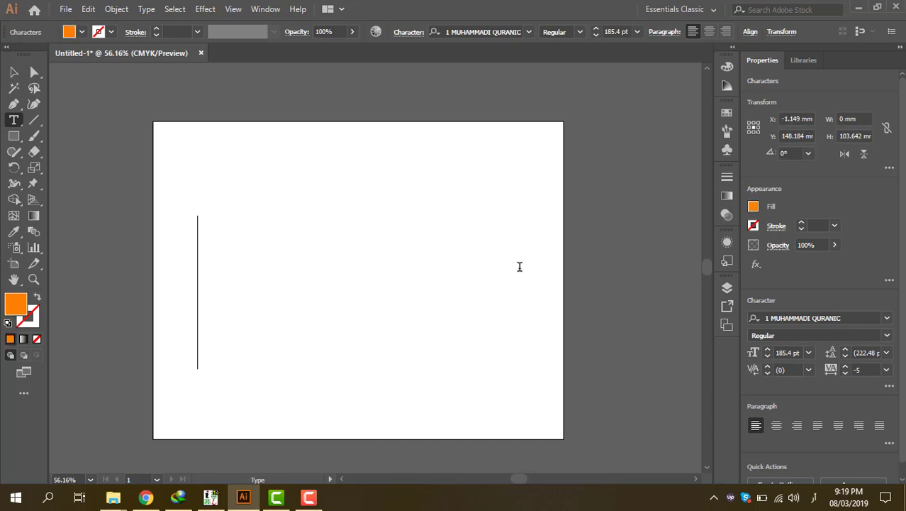
pyautogui.write('کس طرح سے اردو')
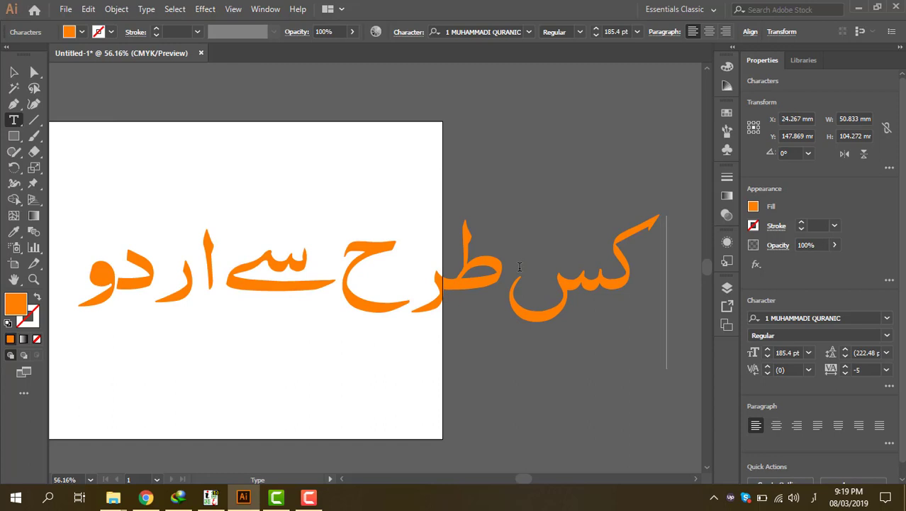
pyautogui.write(' لکھ')
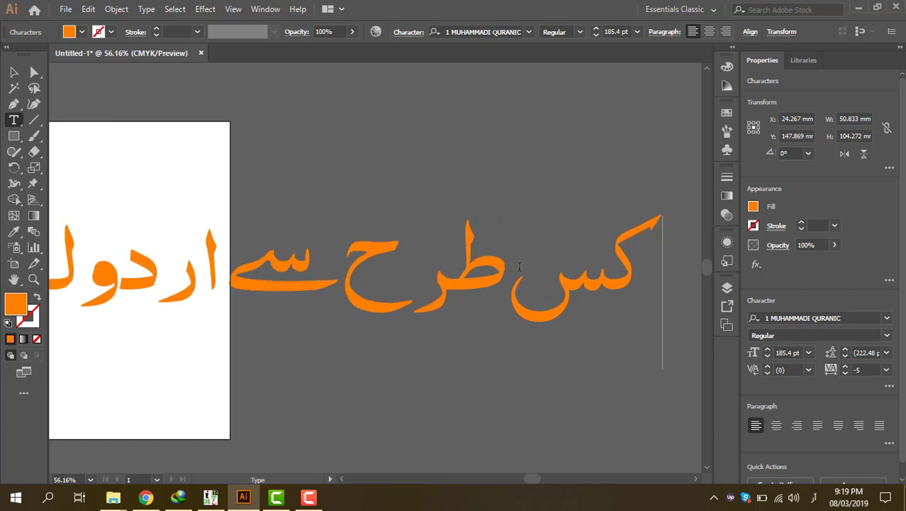
# - Set the font size of the whole new Urdu line to 72 pt
pyautogui.hotkey('ctrl', 'a')
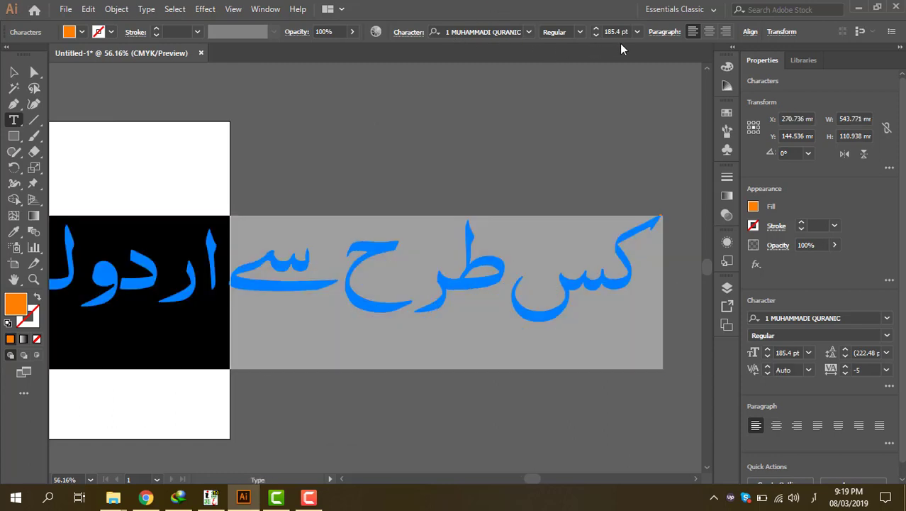
pyautogui.click(90, 479)
pyautogui.click(81, 493)
pyautogui.click(332, 269)
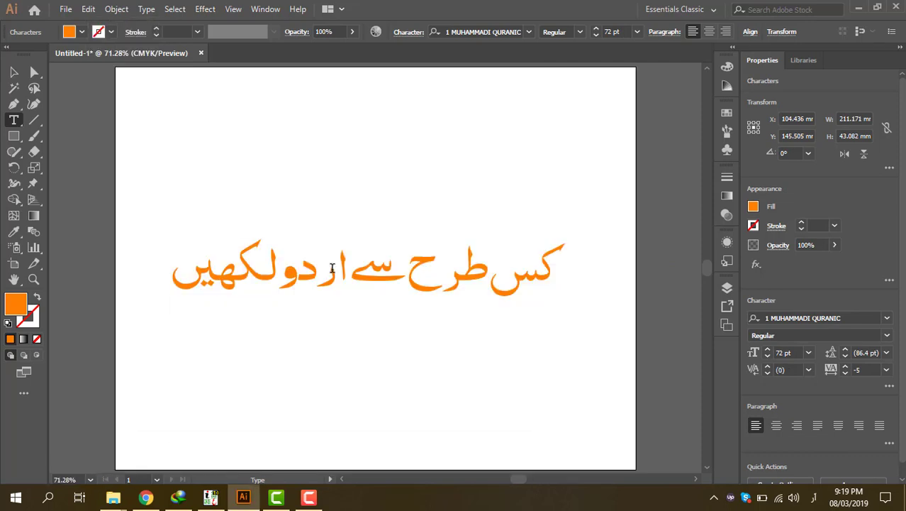
# - Change the font of the entire Urdu line to AlQalam Alvi Nastaleeq
pyautogui.hotkey('ctrl', 'a')
pyautogui.click(529, 32)
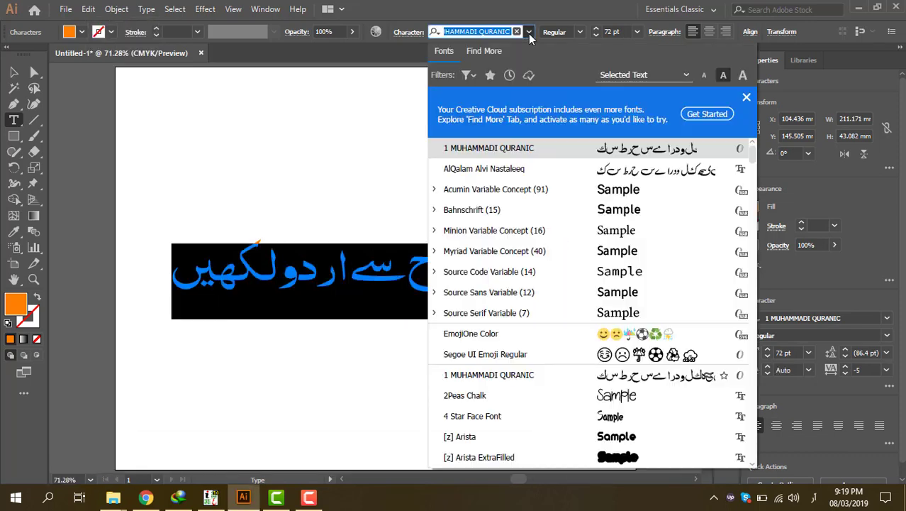
pyautogui.click(540, 170)
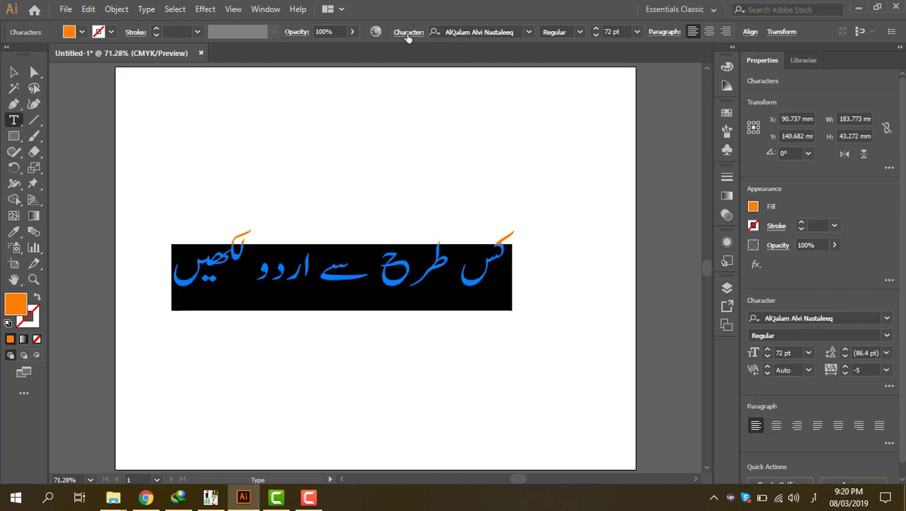
# - Set the tracking of the whole Urdu line to -75
pyautogui.click(407, 33)
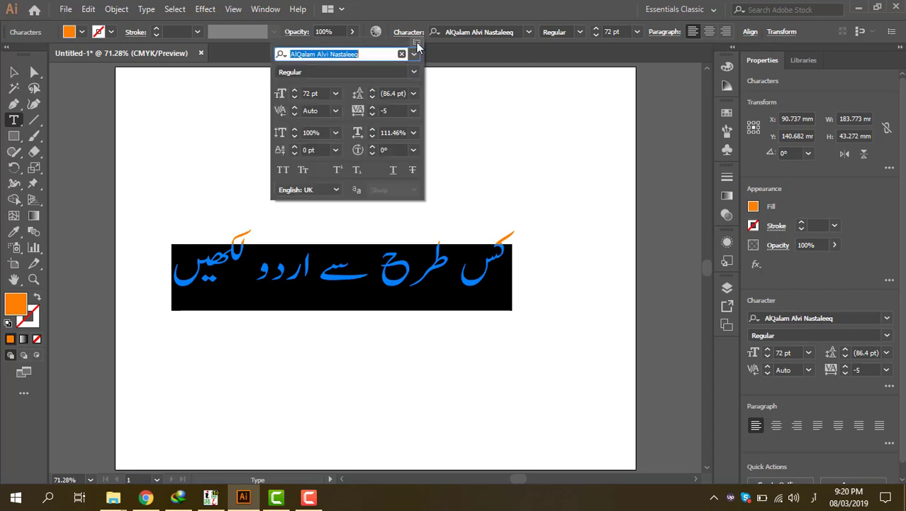
pyautogui.click(413, 111)
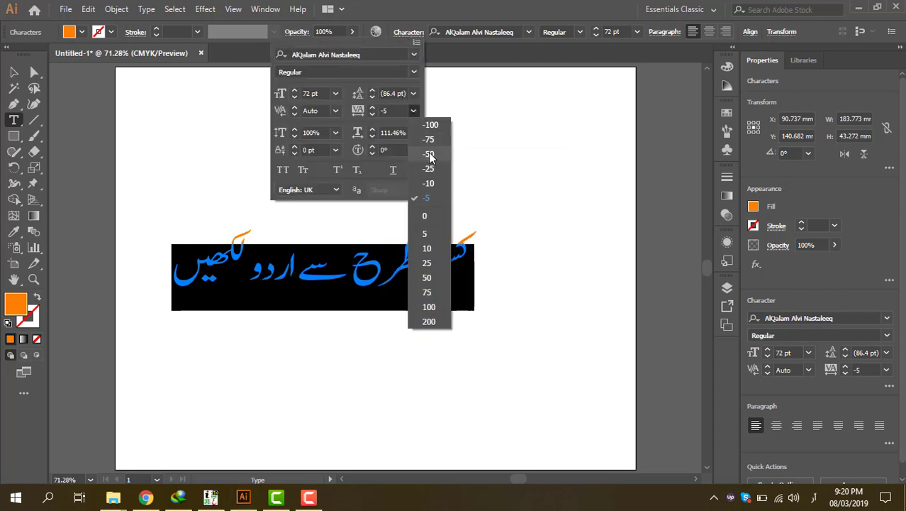
pyautogui.click(429, 141)
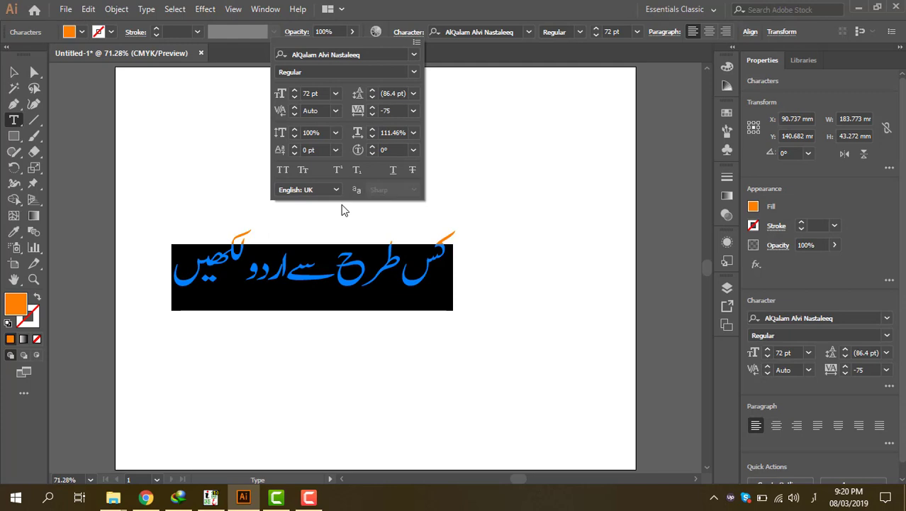
pyautogui.click(285, 273)
pyautogui.click(242, 269)
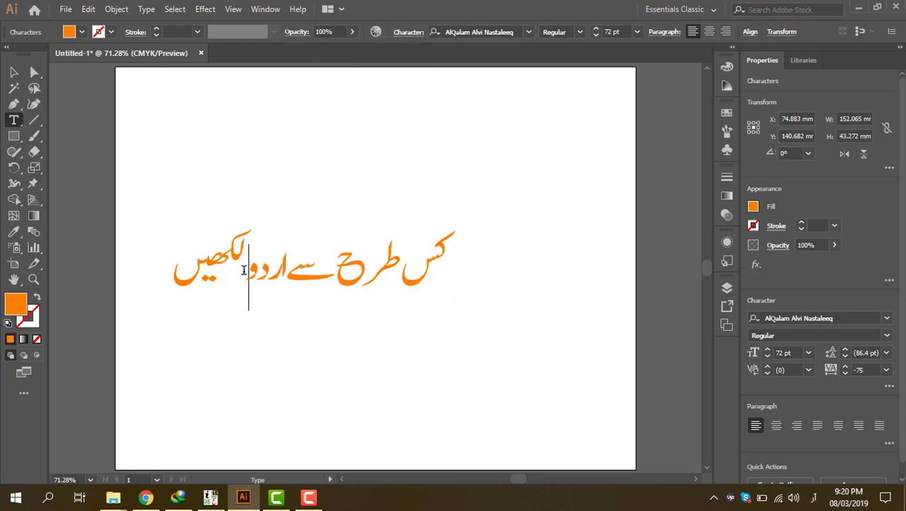
pyautogui.press('super+Left')
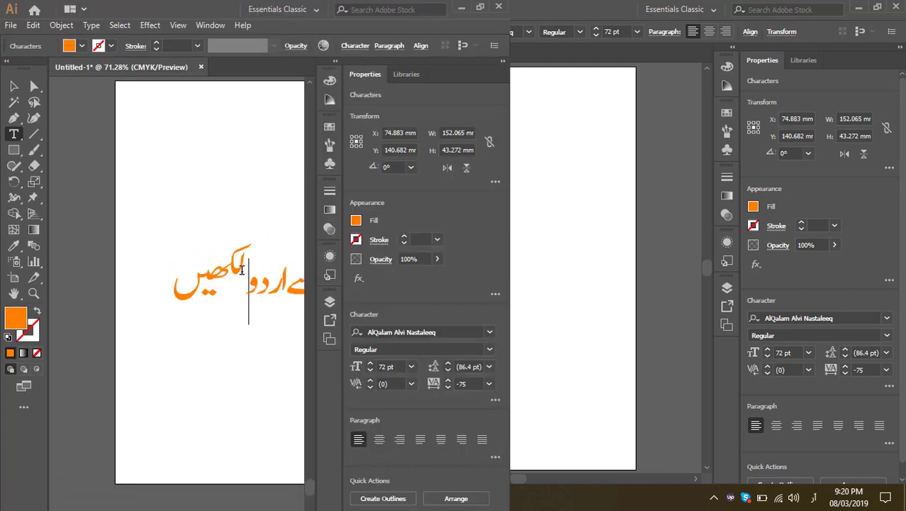
pyautogui.press('super+Up')
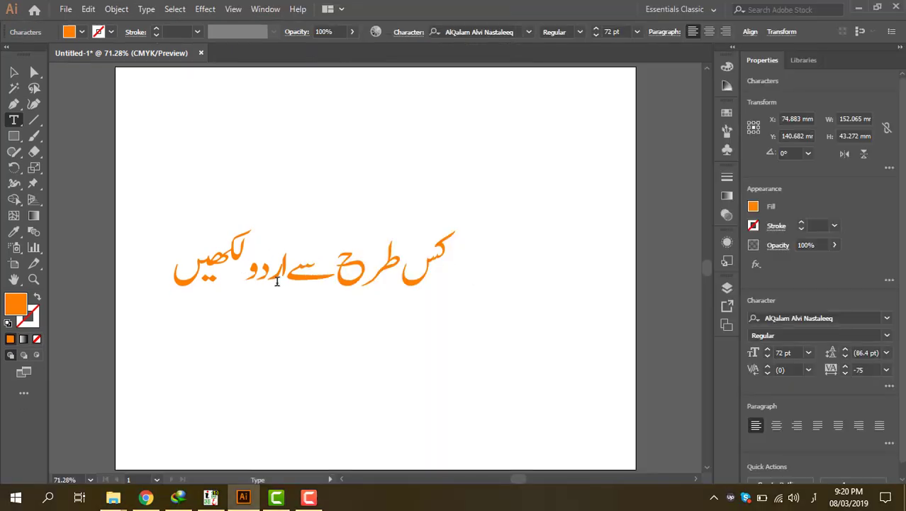
# - Replace the whole Urdu line with a single Urdu first name and enlarge it to about 203 pt near the artboard's centre
pyautogui.press('Escape')
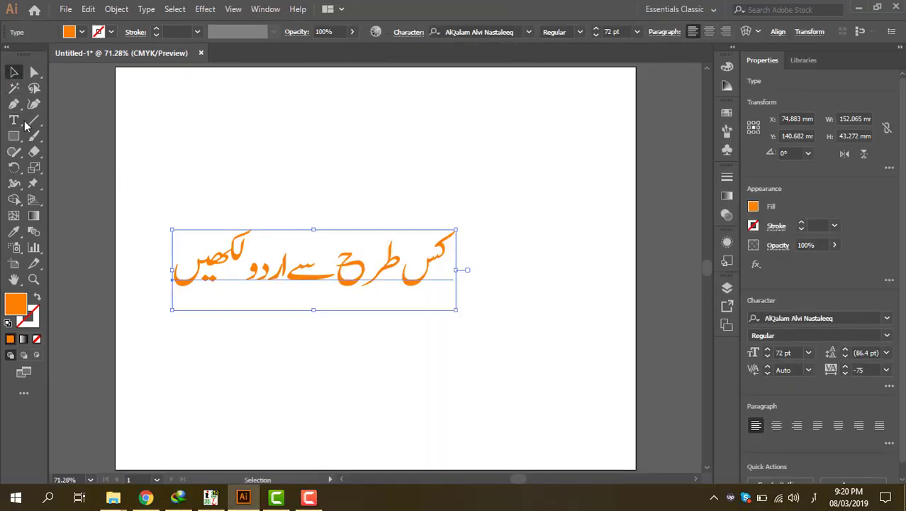
pyautogui.press('t')
pyautogui.click(347, 273)
pyautogui.hotkey('ctrl', 'a')
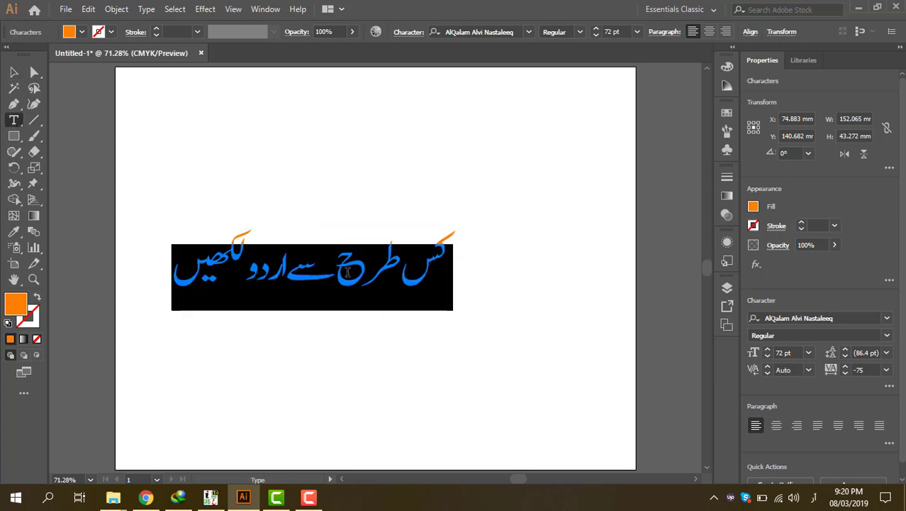
pyautogui.write('عقیل')
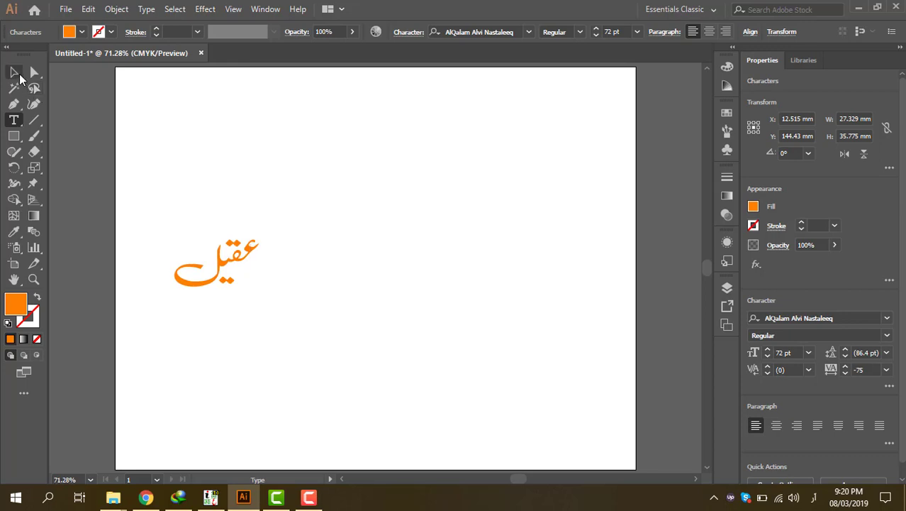
pyautogui.press('Escape')
pyautogui.moveTo(248, 241); pyautogui.dragTo(516, 163)
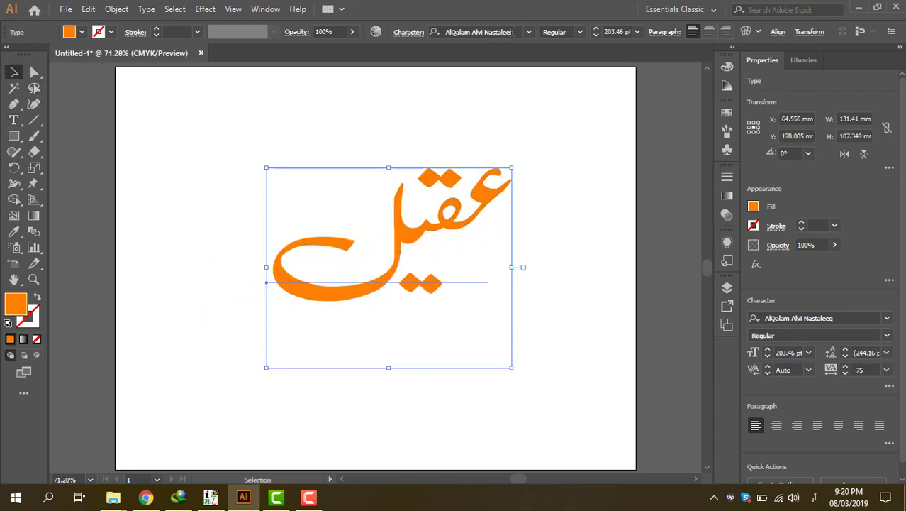
# - Find the AlQalam fonts with the search text "alqal" and change the name's font to AlQalam Farhan
pyautogui.click(529, 31)
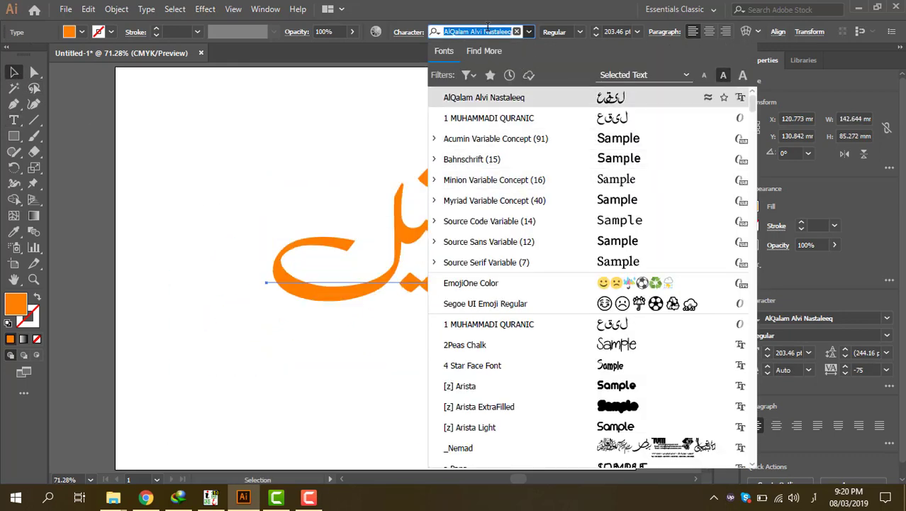
pyautogui.click(488, 32)
pyautogui.write('alqal')
pyautogui.click(609, 284)
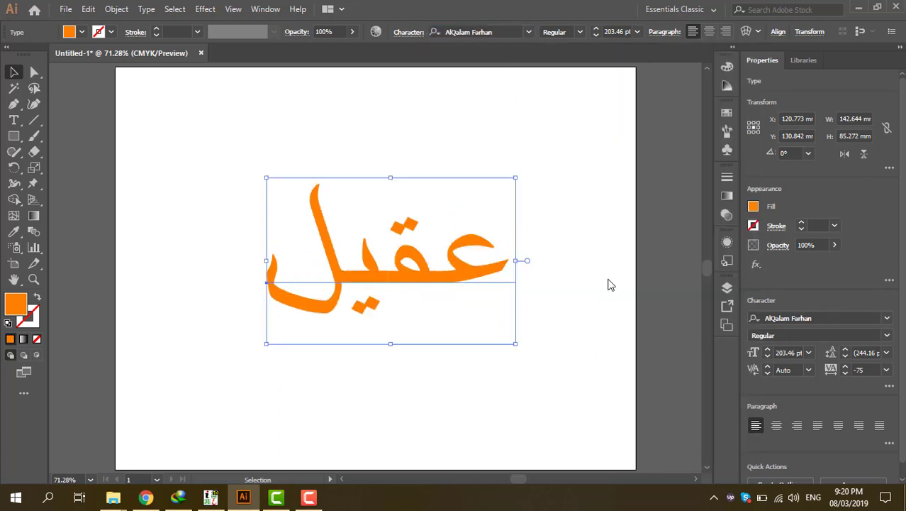
# - Enlarge the Urdu name to about 284 pt and reposition it around the middle of the artboard
pyautogui.moveTo(512, 349); pyautogui.dragTo(614, 435)
pyautogui.moveTo(350, 280); pyautogui.dragTo(276, 244)
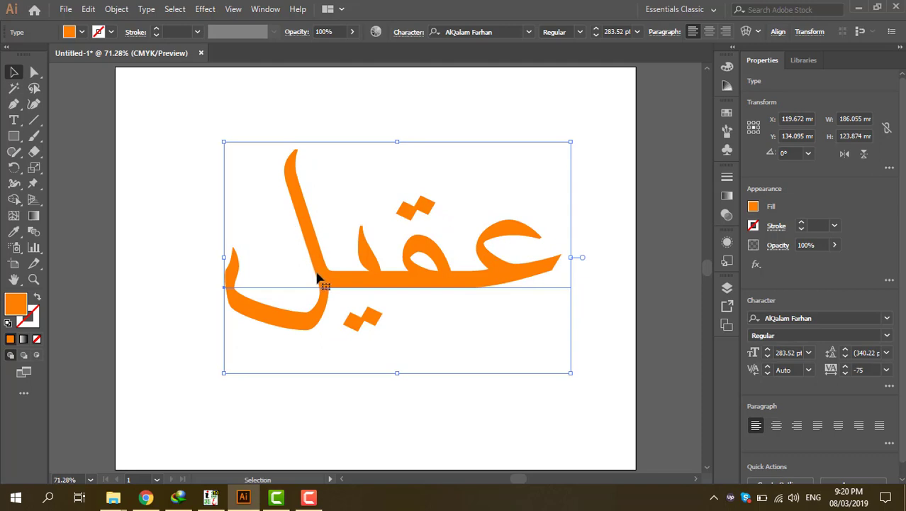
# - Minimise the Illustrator window and the InPage window behind it
pyautogui.click(859, 7)
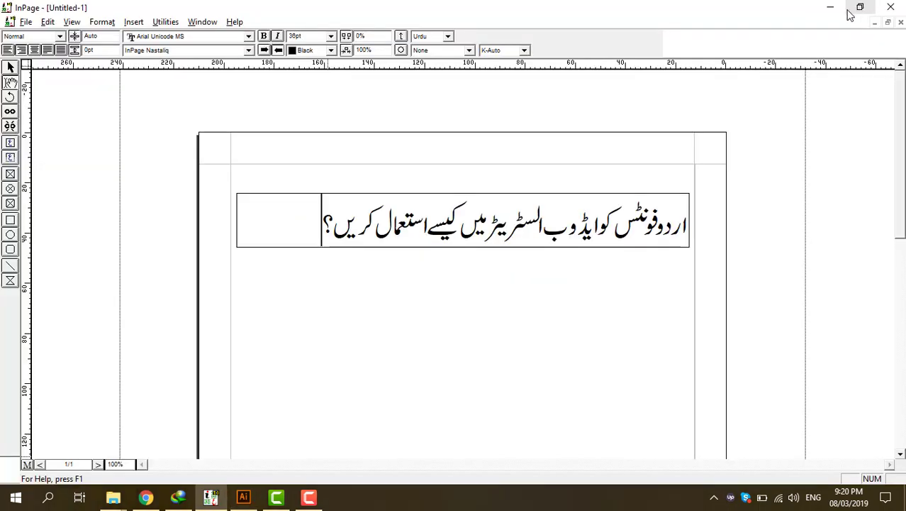
pyautogui.click(831, 8)
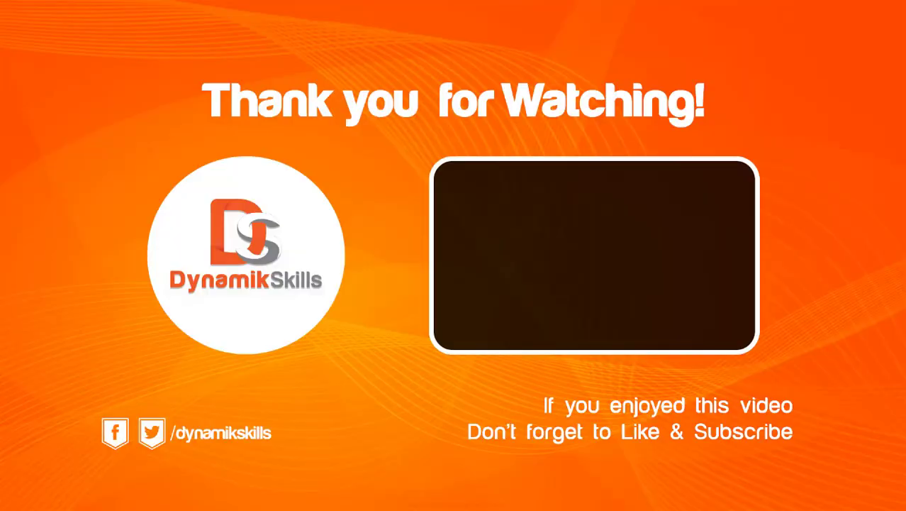